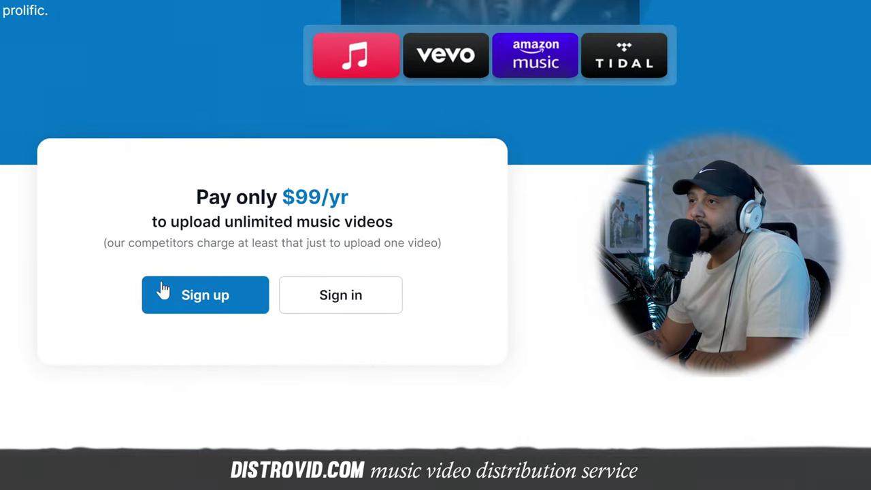
Go to the sign-in for existing DistroKid members and start uploading the first music video.
left_click(202, 295)
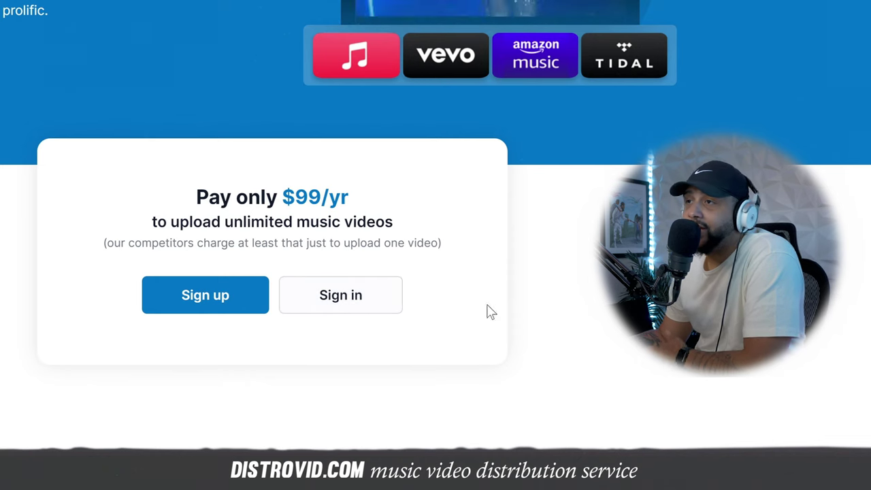
left_click(206, 295)
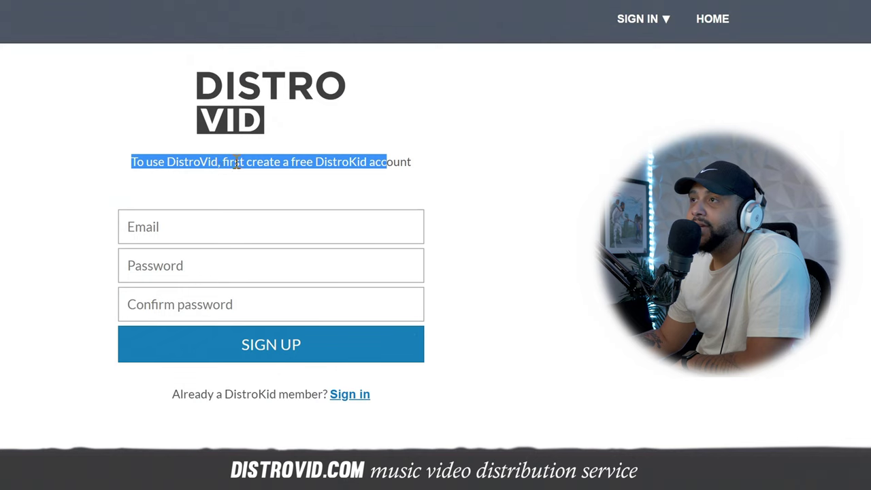
left_click(304, 161)
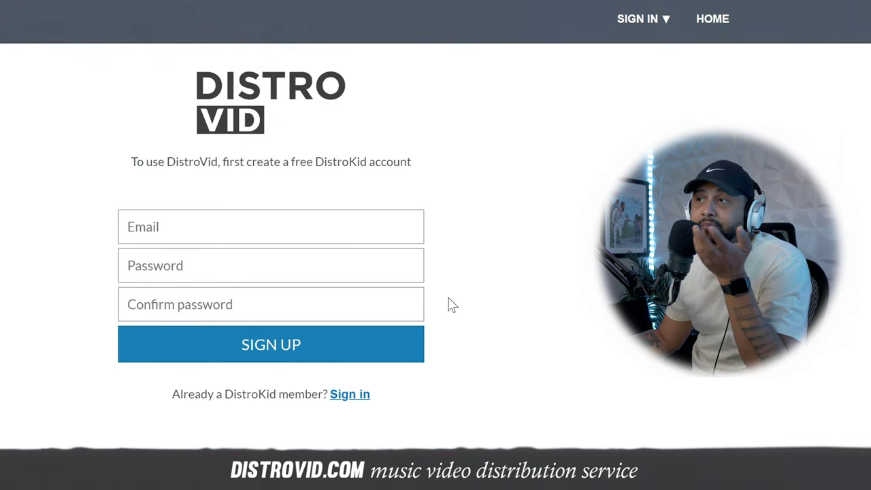
left_click(349, 394)
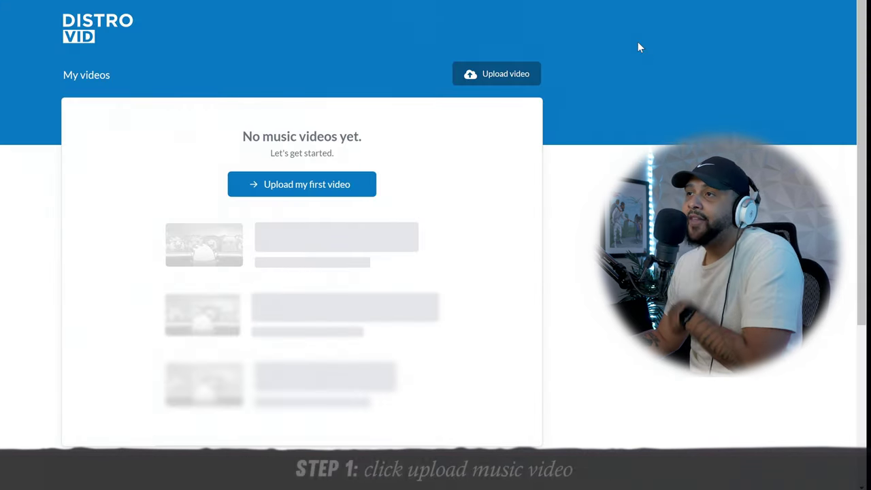
left_click(299, 186)
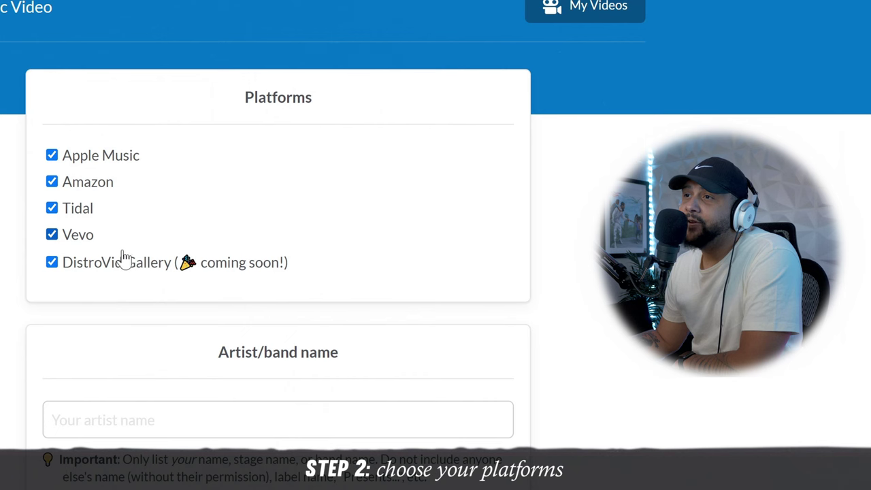
Keep all listed platforms selected and enter the artist's stage name as the artist/band name.
scroll(368, 245, "down", 2)
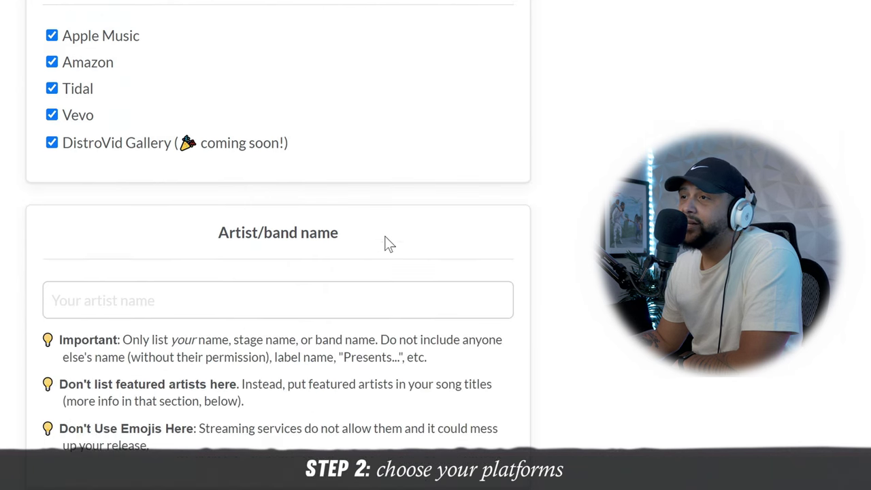
scroll(381, 217, "down", 1)
left_click(205, 226)
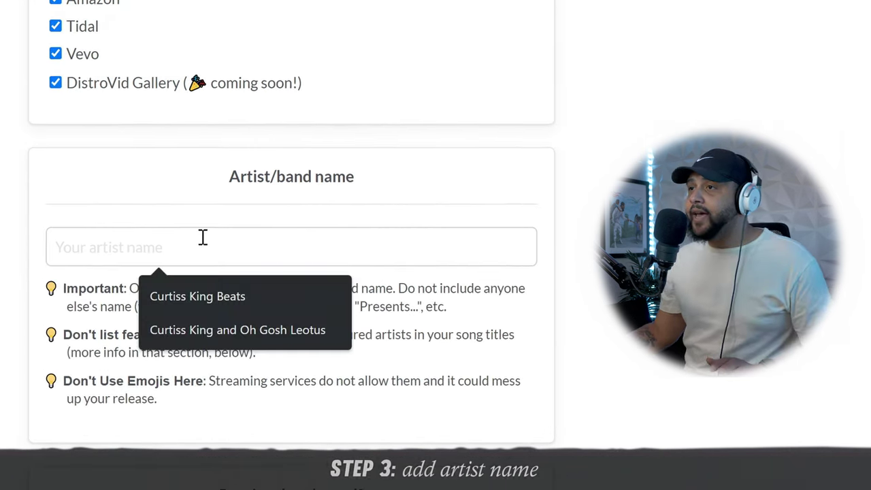
type("Curtiss Kin")
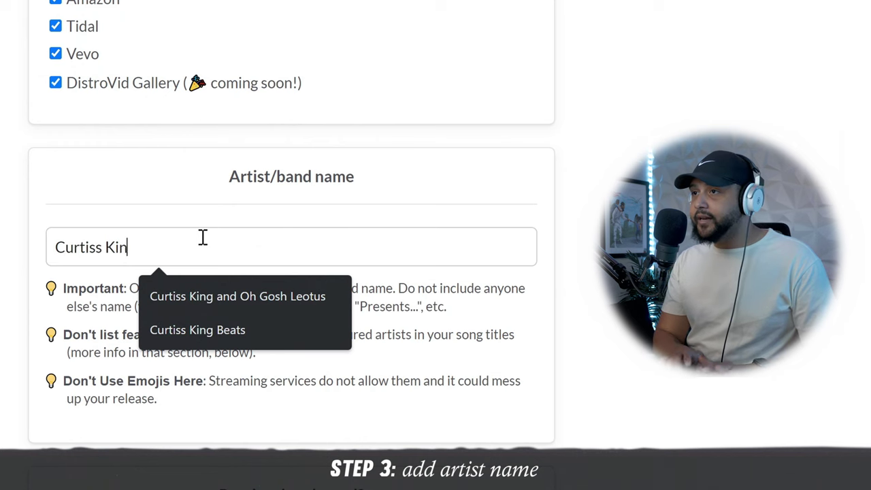
Answer No to whether the music video has been previously released.
scroll(583, 74, "down", 5)
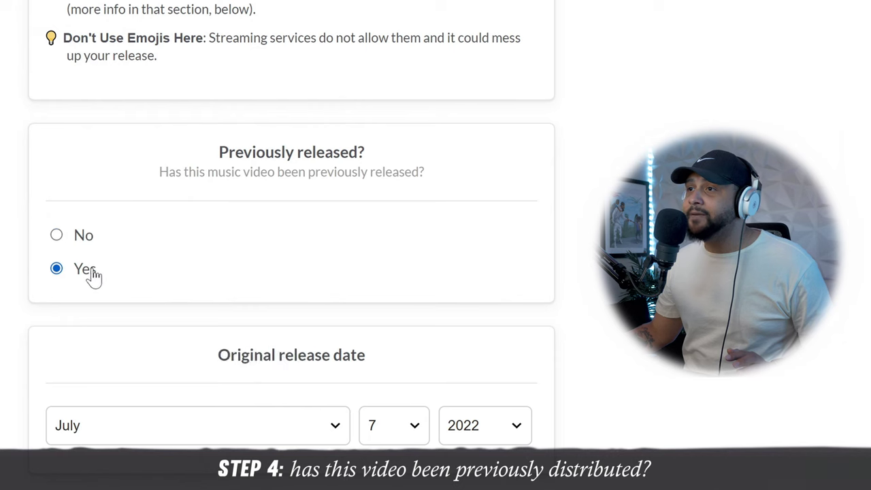
scroll(249, 290, "down", 1)
scroll(311, 302, "up", 1)
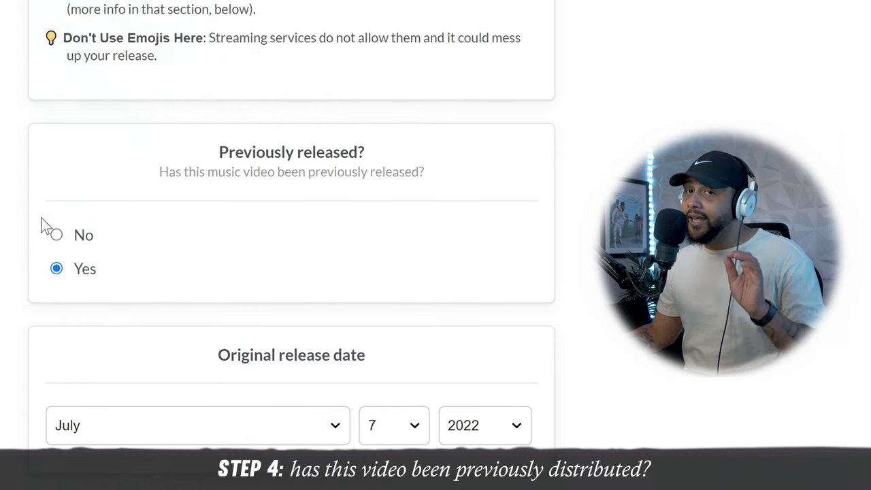
scroll(206, 292, "down", 2)
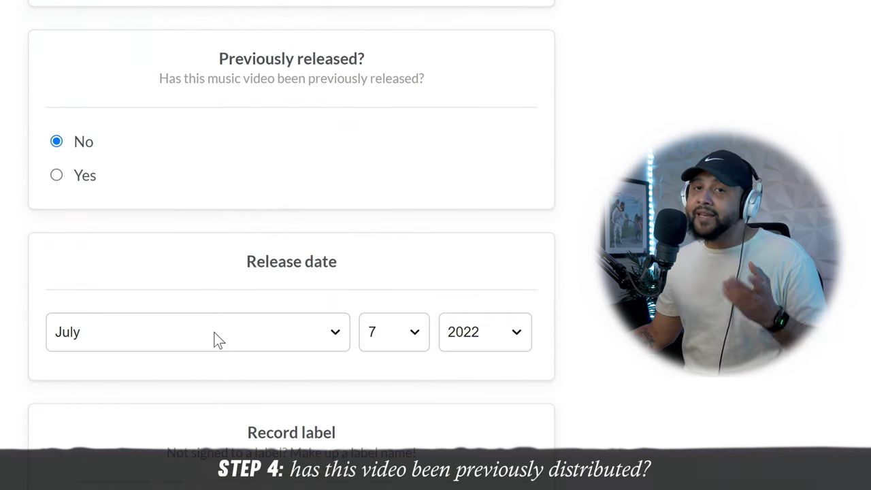
Enter The Chill Palace as the record label name.
scroll(363, 322, "down", 5)
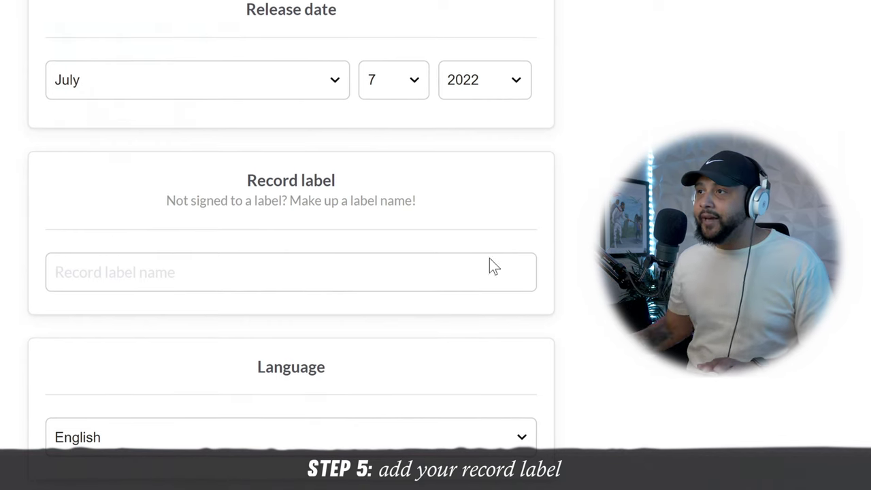
left_click(292, 281)
type("The Chill Palace")
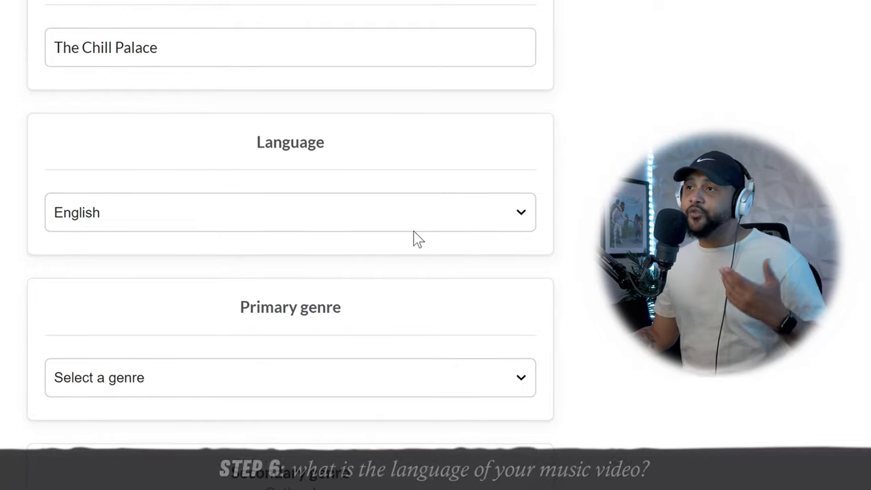
Set the primary genre to Hip Hop/Rap and the secondary genre to R&B/Soul.
scroll(470, 262, "down", 2)
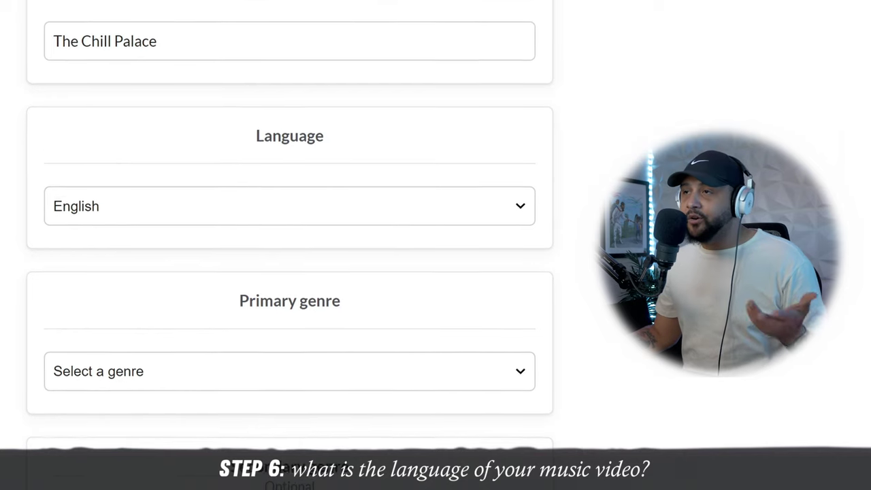
scroll(528, 299, "down", 3)
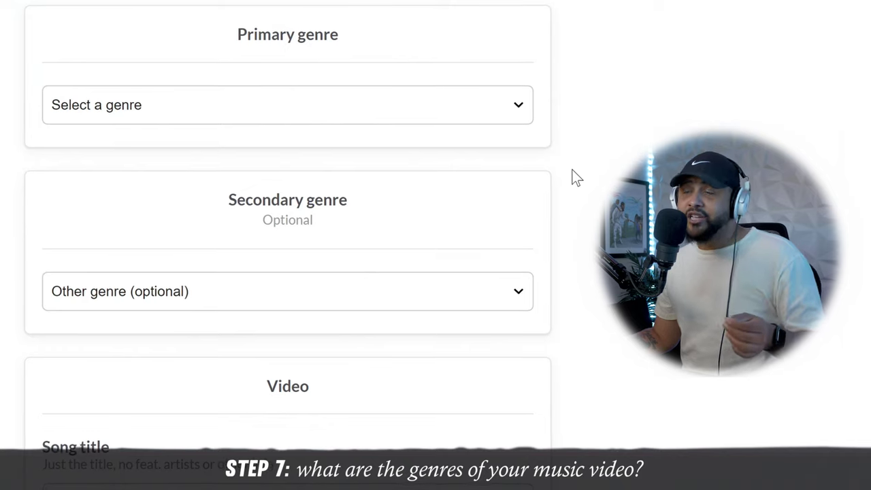
left_click(514, 99)
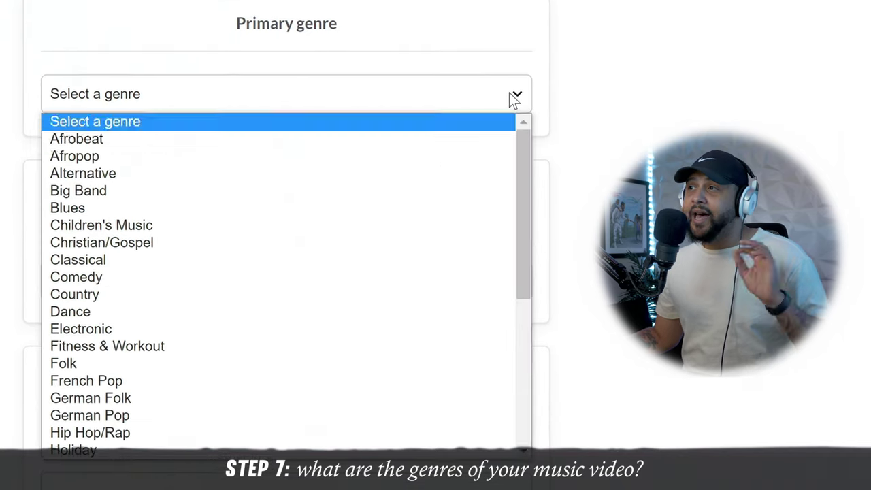
left_click(330, 423)
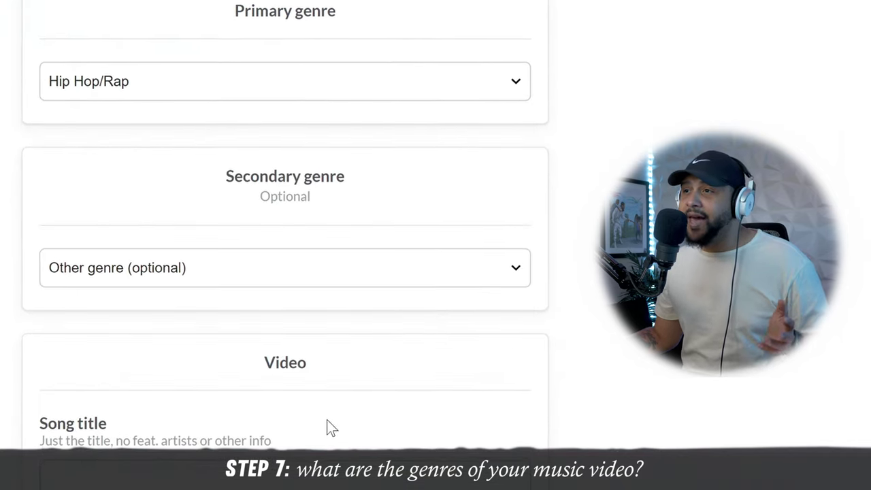
left_click(475, 267)
left_click(408, 361)
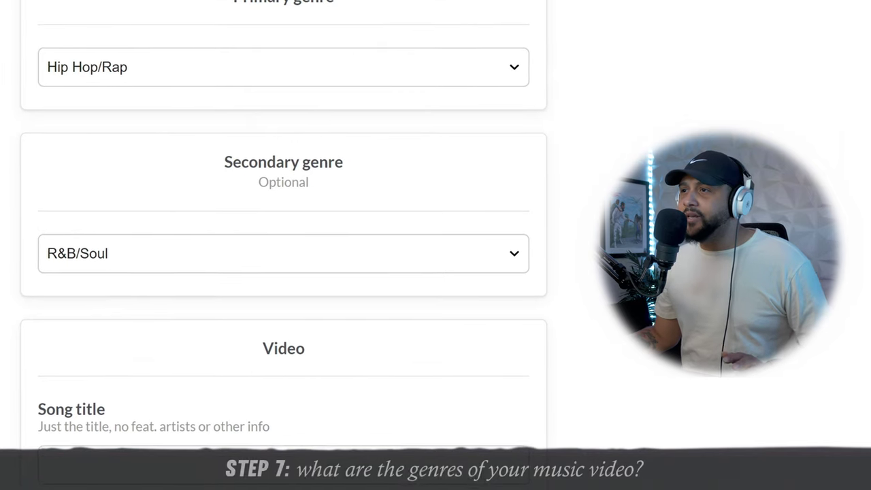
Enter Steve Jobs as the song title of the video.
left_click(416, 273)
type("Steve Jop")
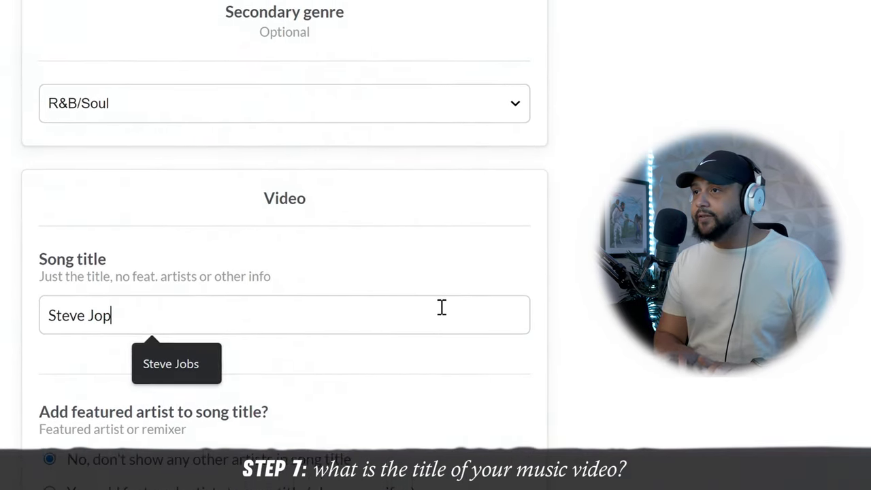
key("BackSpace")
type("bs")
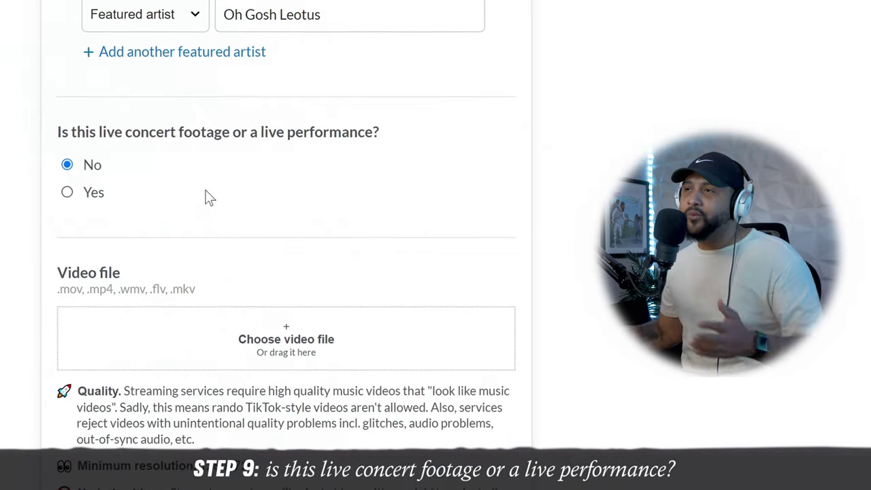
Review the form's live performance question, video file requirements, thumbnail frame, songwriter, credits and explicit lyrics sections.
scroll(293, 133, "down", 1)
scroll(292, 132, "down", 5)
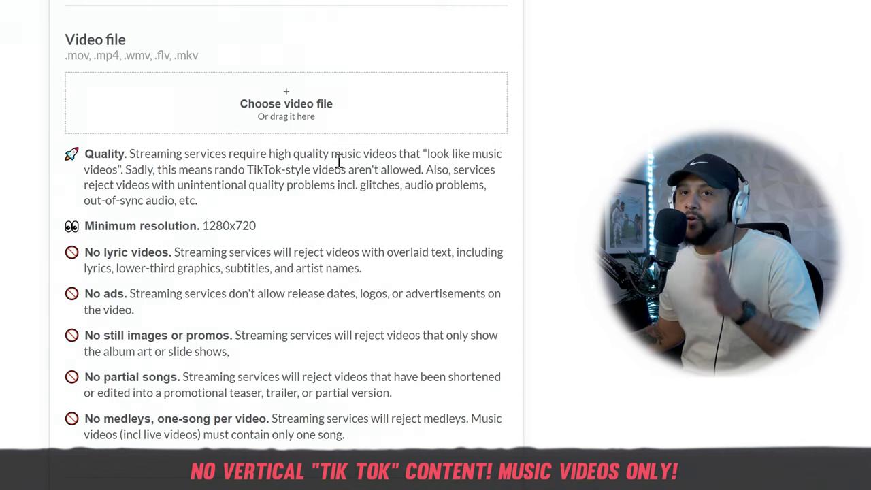
scroll(338, 161, "down", 3)
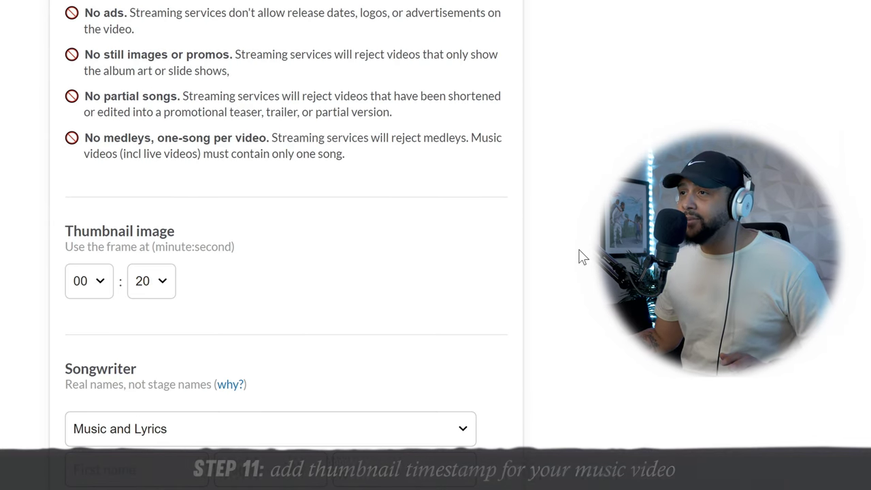
scroll(252, 202, "down", 2)
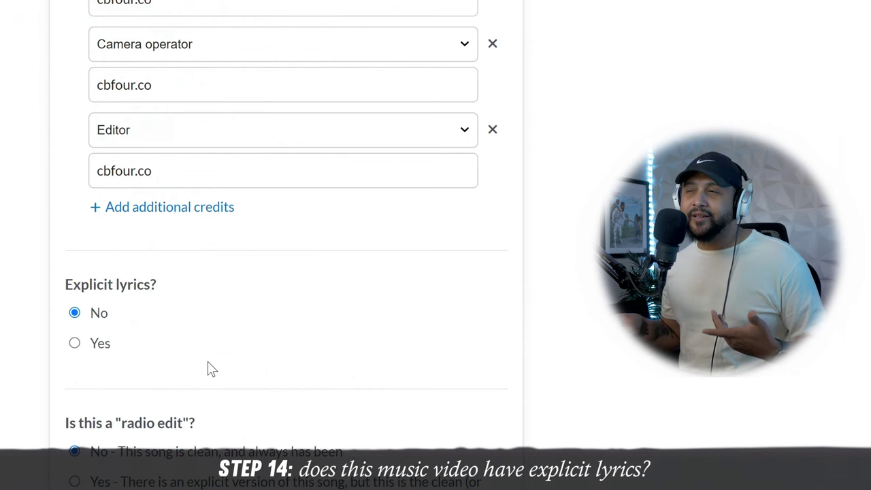
scroll(238, 334, "down", 4)
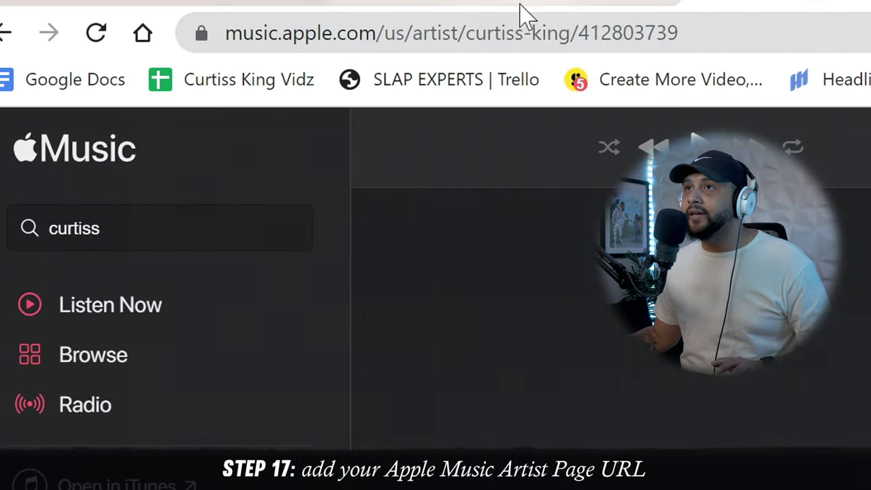
Select the URL of the artist's Apple Music page and submit the completed DistroVid upload form.
left_click(499, 26)
left_click(499, 26)
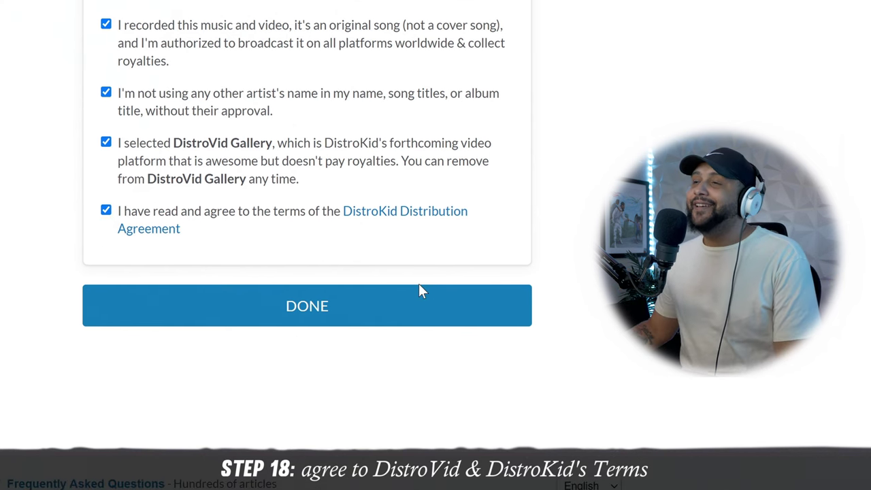
left_click(369, 347)
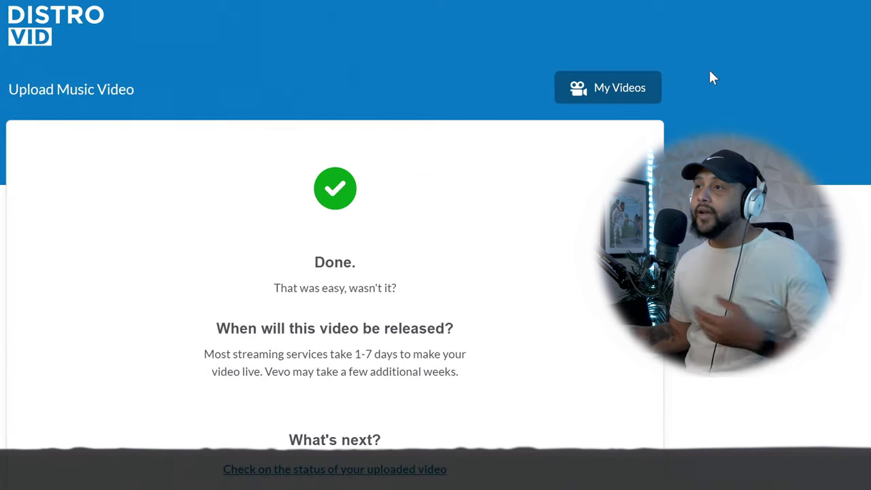